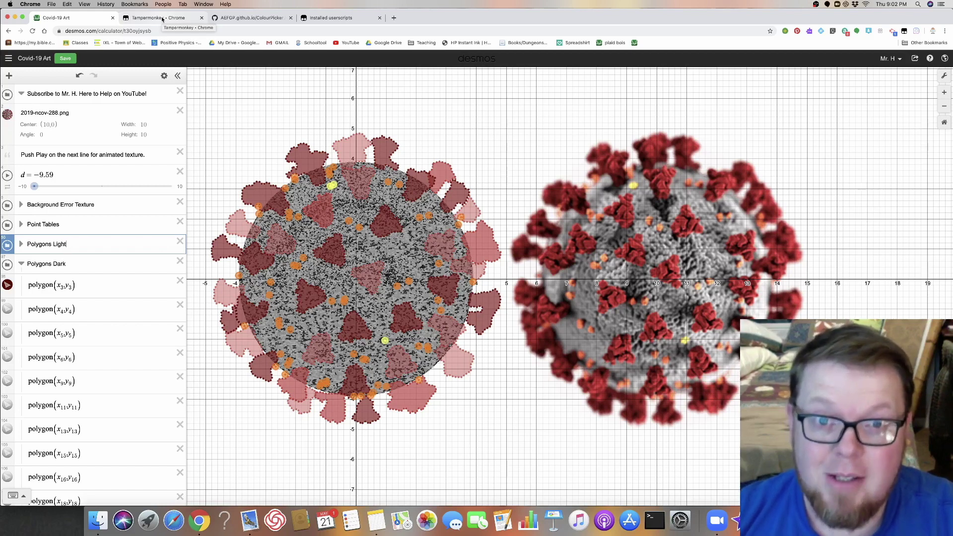
Switch from the Covid-19 Art graph to the Tampermonkey homepage tab.
click(162, 18)
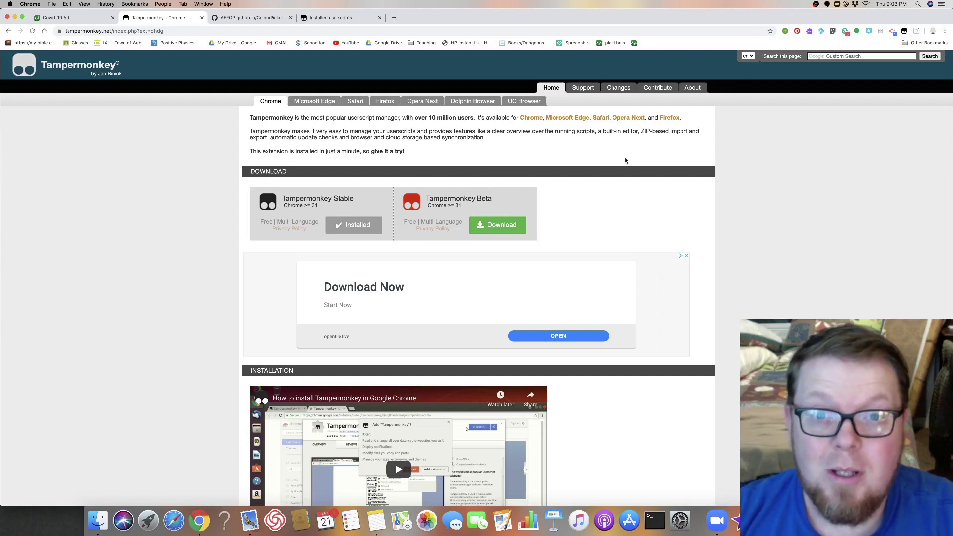
Create a new userscript from the Tampermonkey extension menu.
click(905, 32)
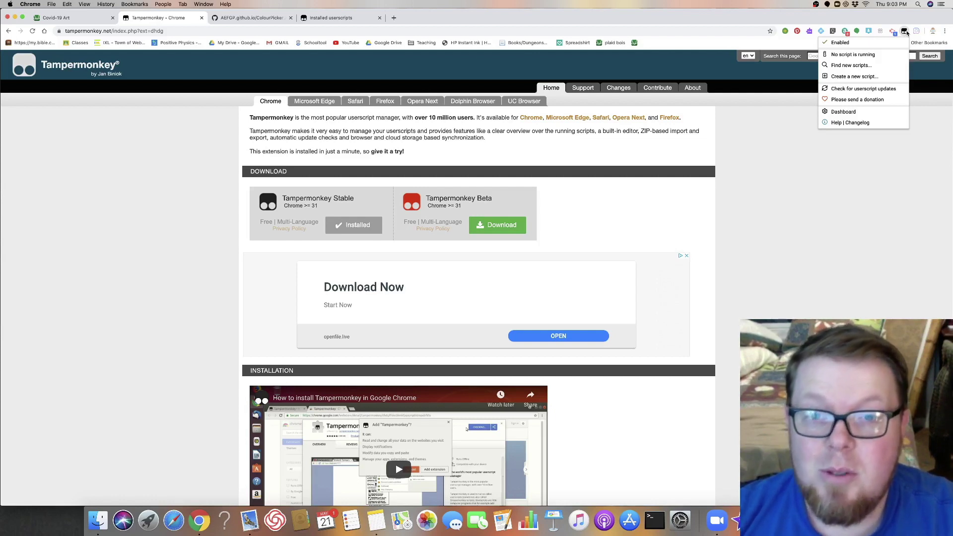
click(863, 77)
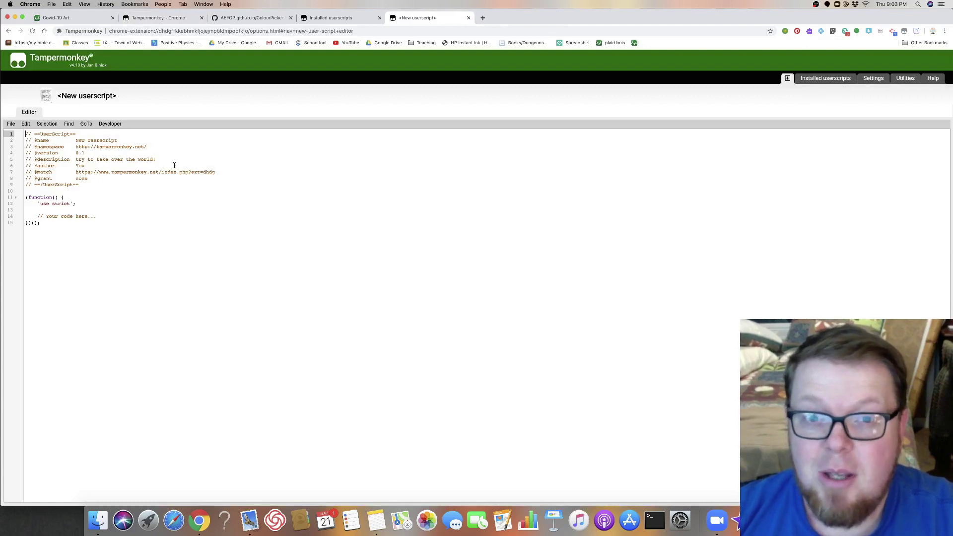
Delete all the default template code from the new userscript.
drag(38, 222, 25, 134)
key(BackSpace)
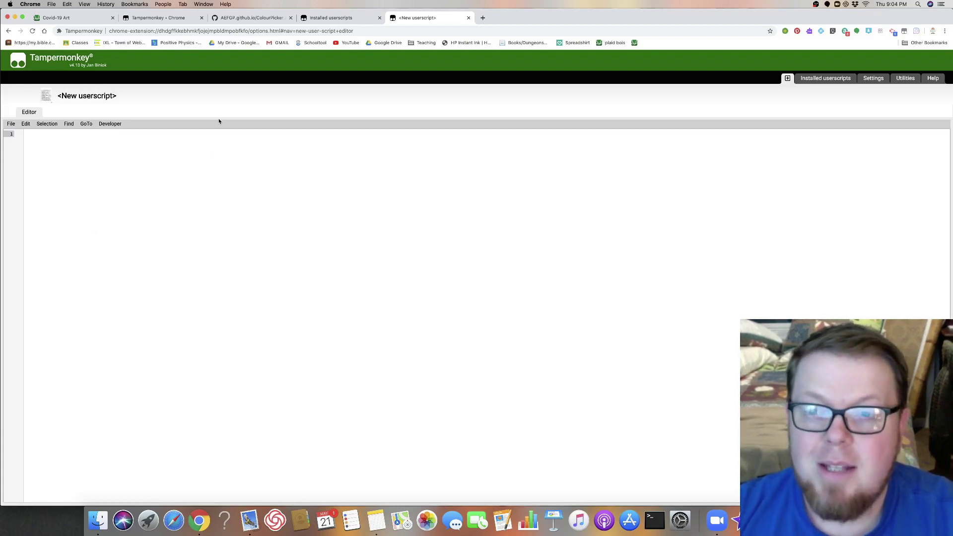
Select and copy ColourPicker.js lines 1 to 81 on GitHub.
click(252, 18)
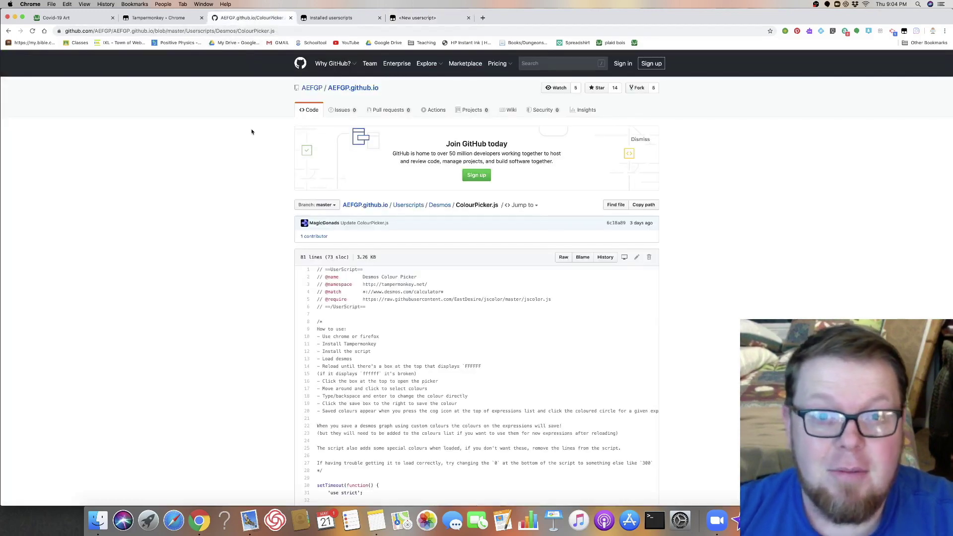
scroll(252, 132, down, 10)
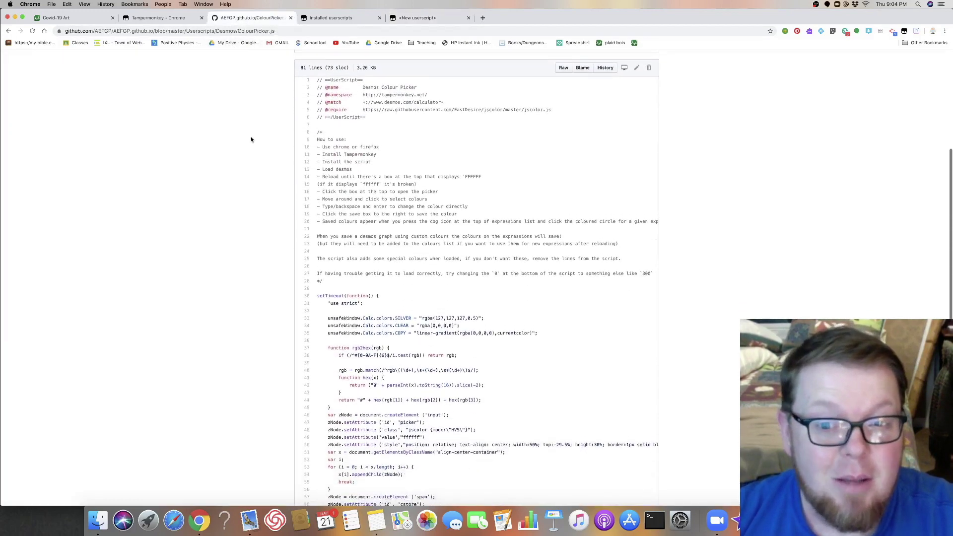
scroll(251, 140, down, 2)
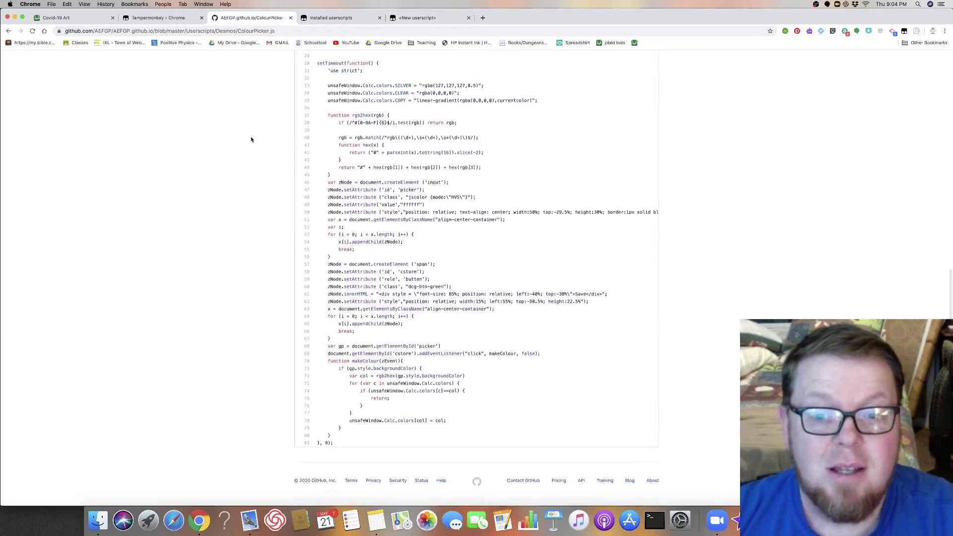
scroll(251, 141, up, 12)
scroll(279, 153, down, 5)
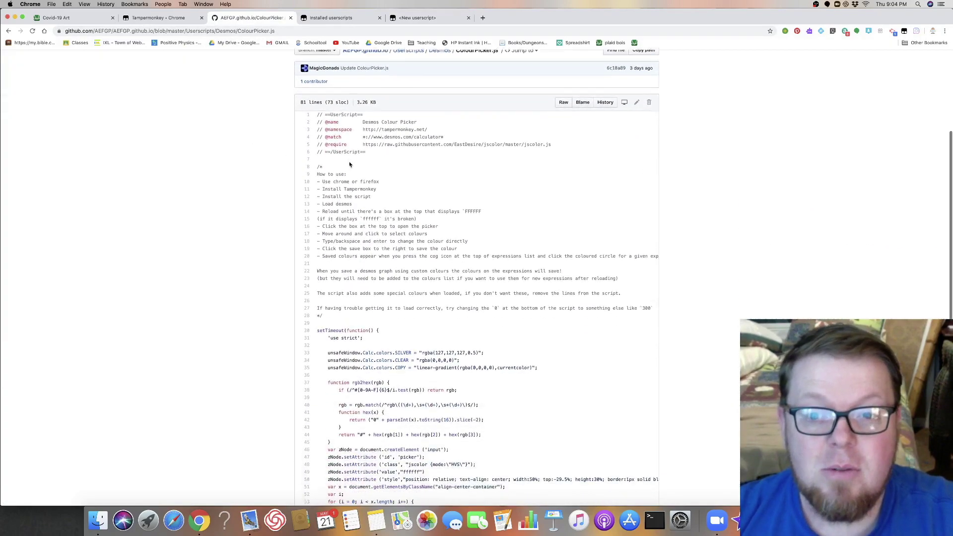
key(super+a)
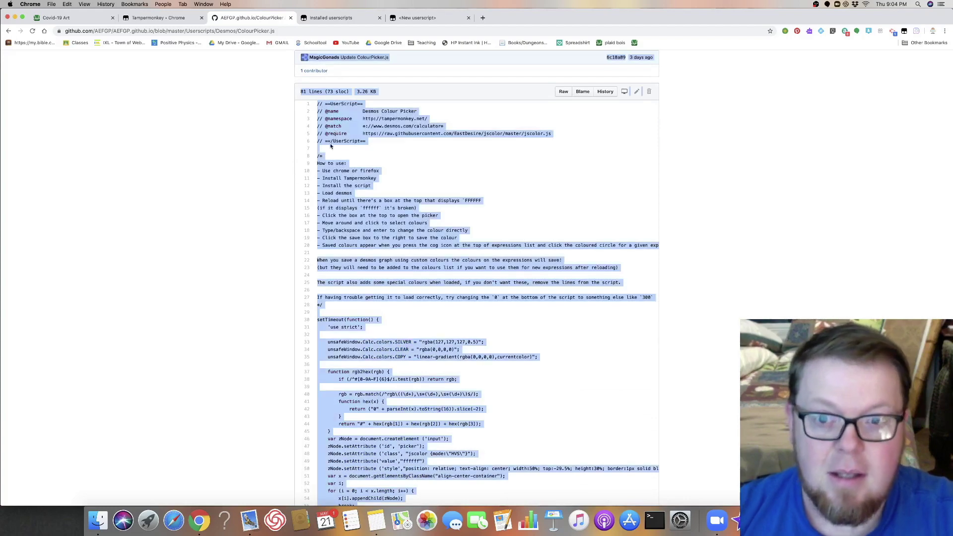
click(341, 117)
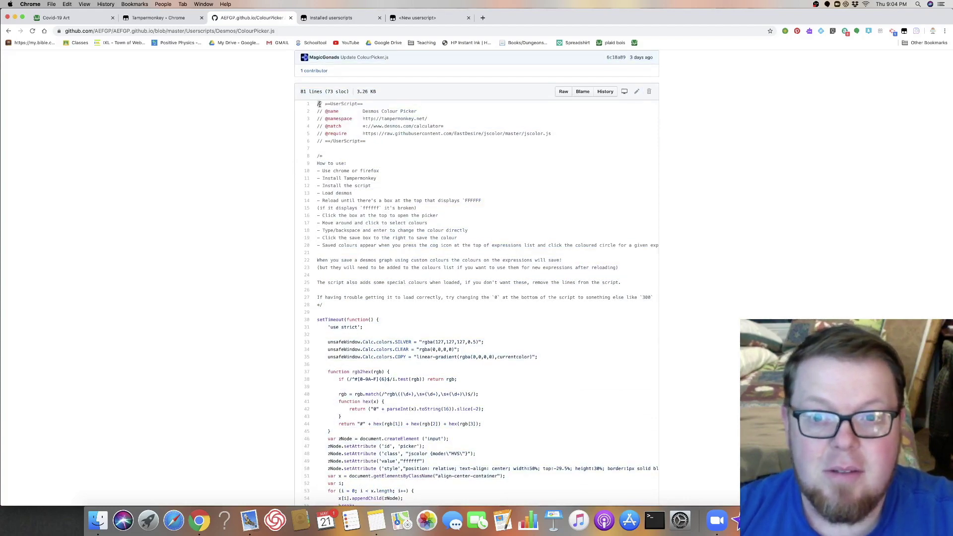
drag(319, 103, 350, 447)
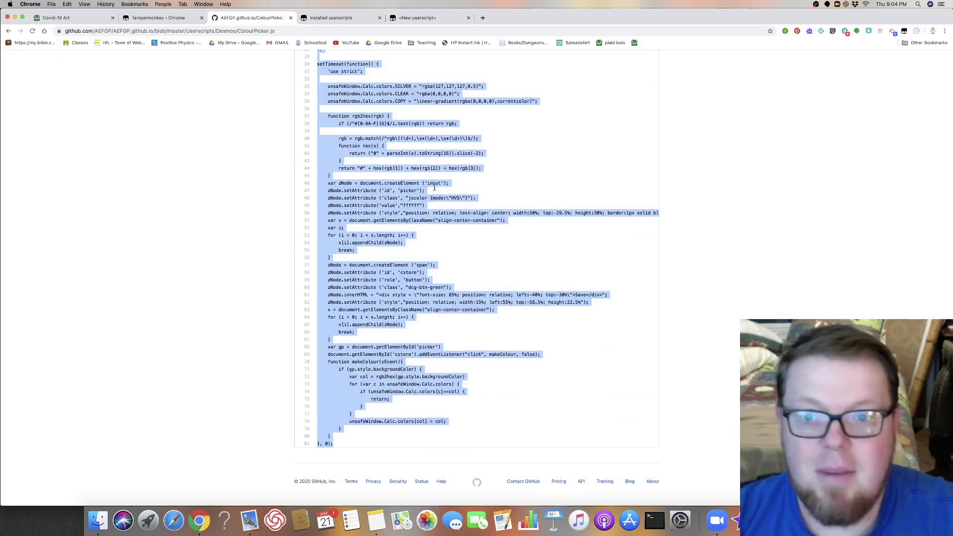
click(428, 18)
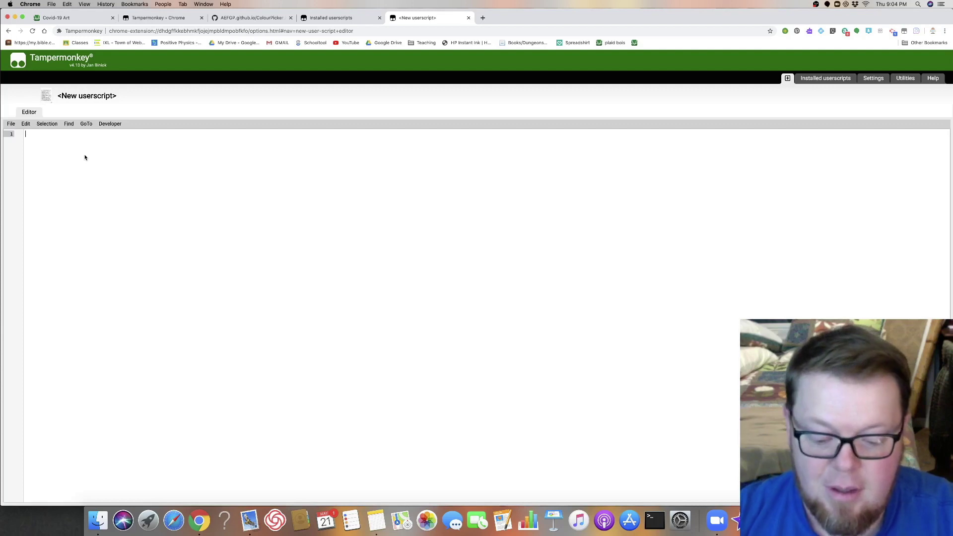
Paste the Colour Picker code into the userscript, save it, and reload the Covid-19 Art graph.
key(super+v)
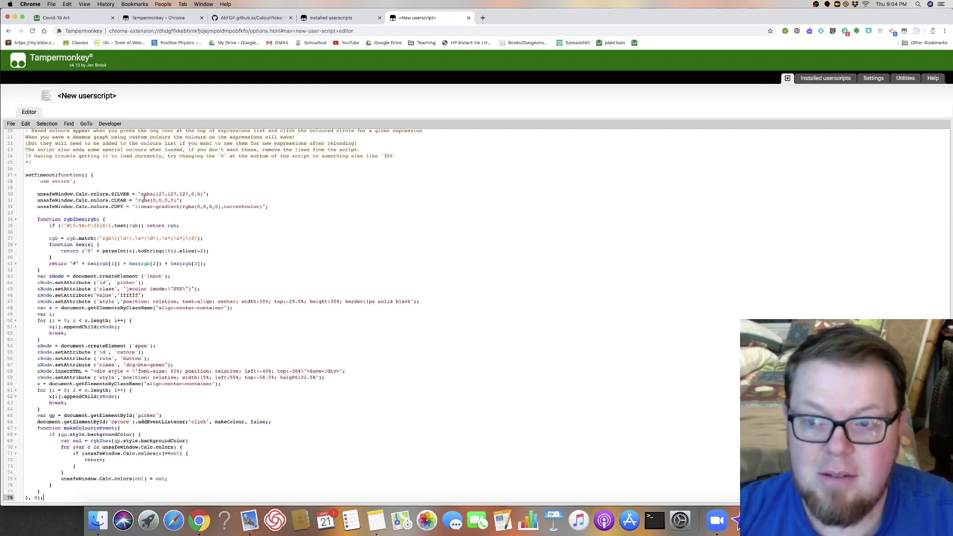
click(11, 124)
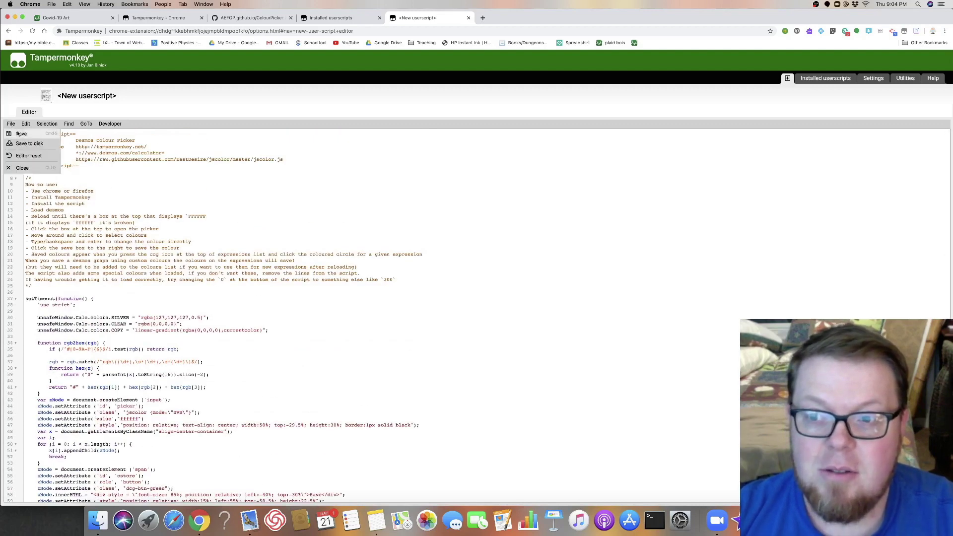
click(18, 134)
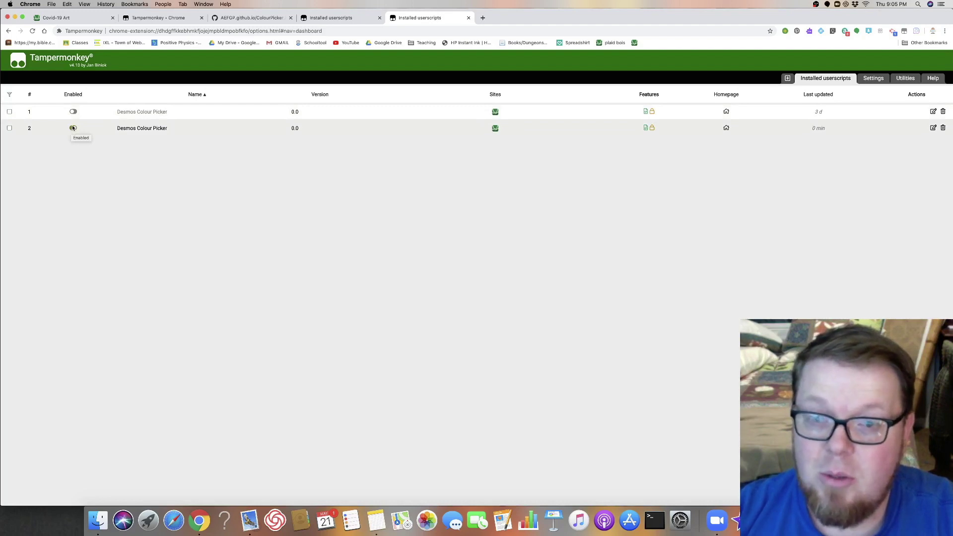
click(69, 19)
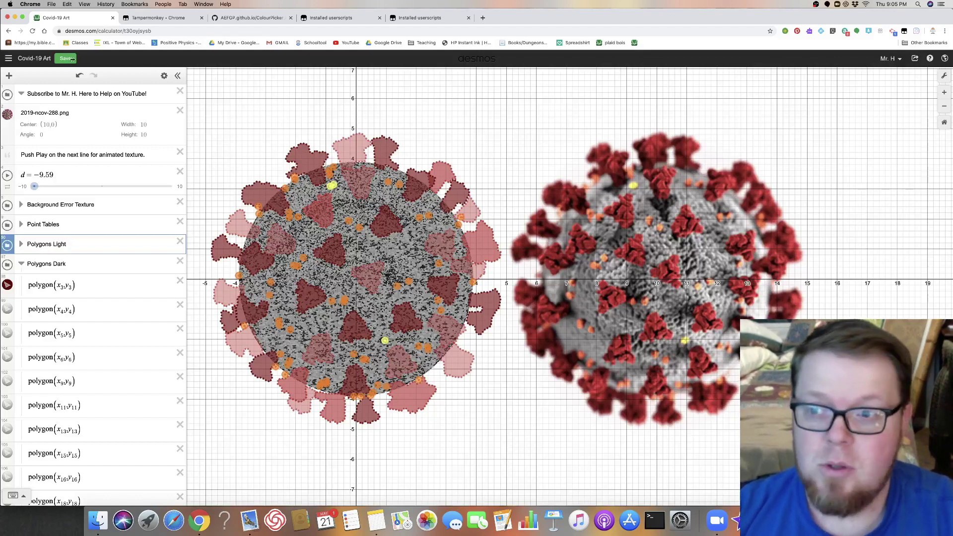
click(33, 31)
Confirm the reload, close the Covid-19 Art tab, and start a new blank Desmos graph.
click(530, 165)
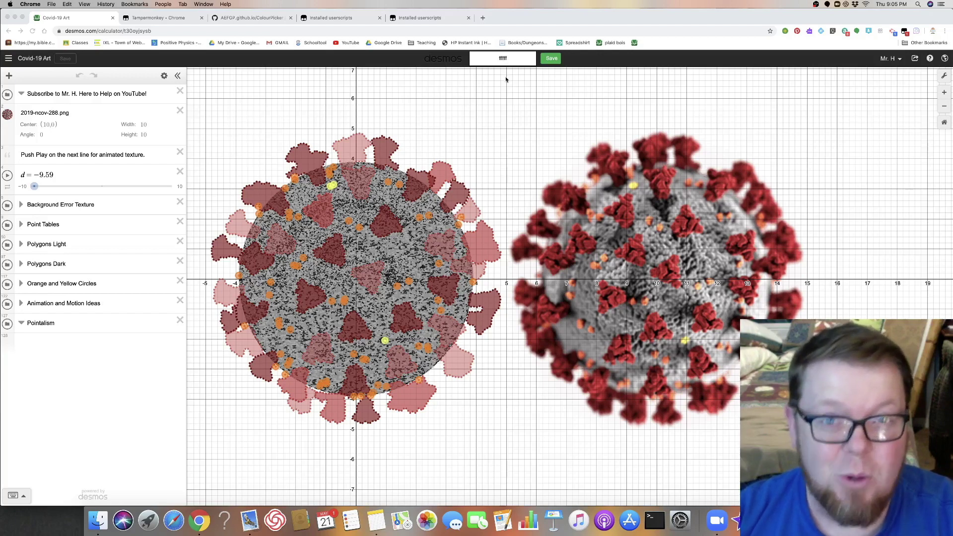
click(113, 19)
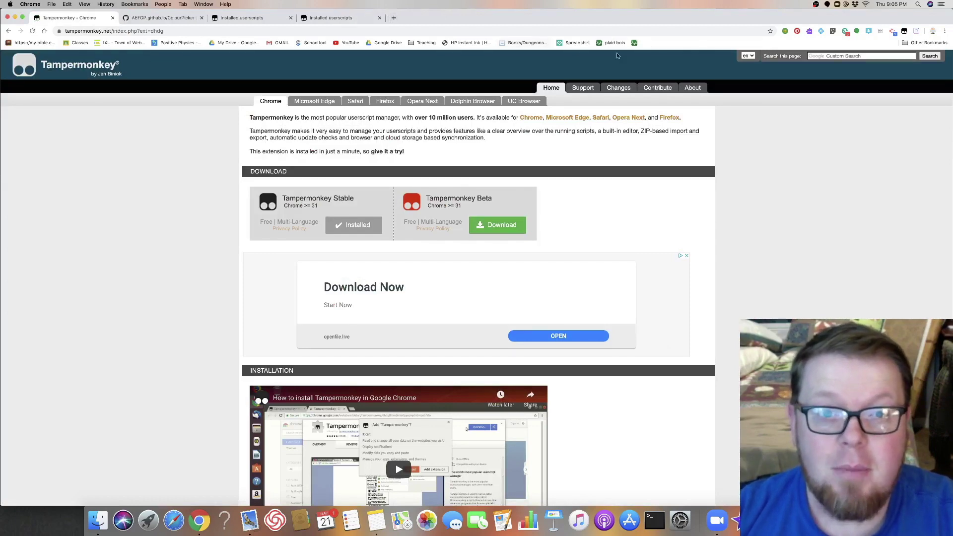
click(634, 43)
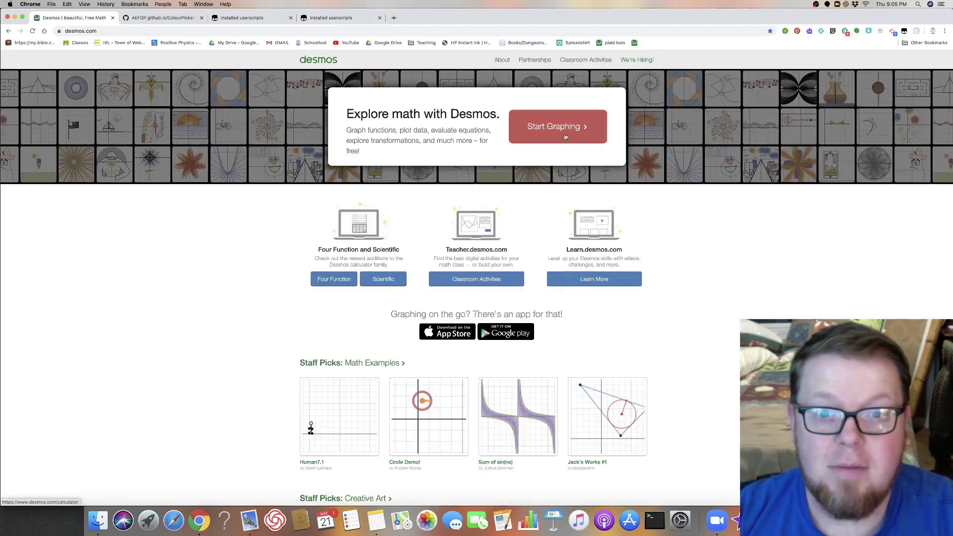
click(565, 137)
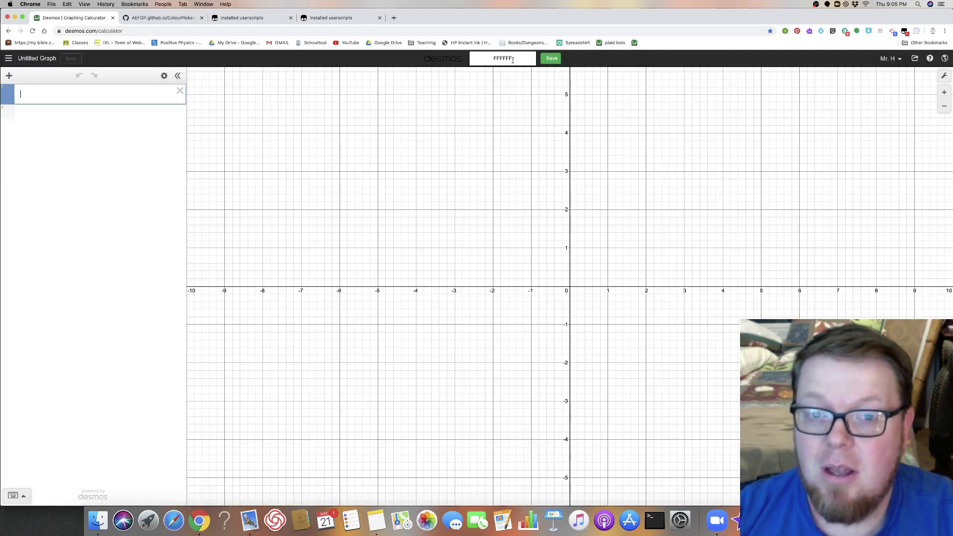
Check the FFFFFF colour picker box, then show the saved graphs list in a new tab.
click(505, 58)
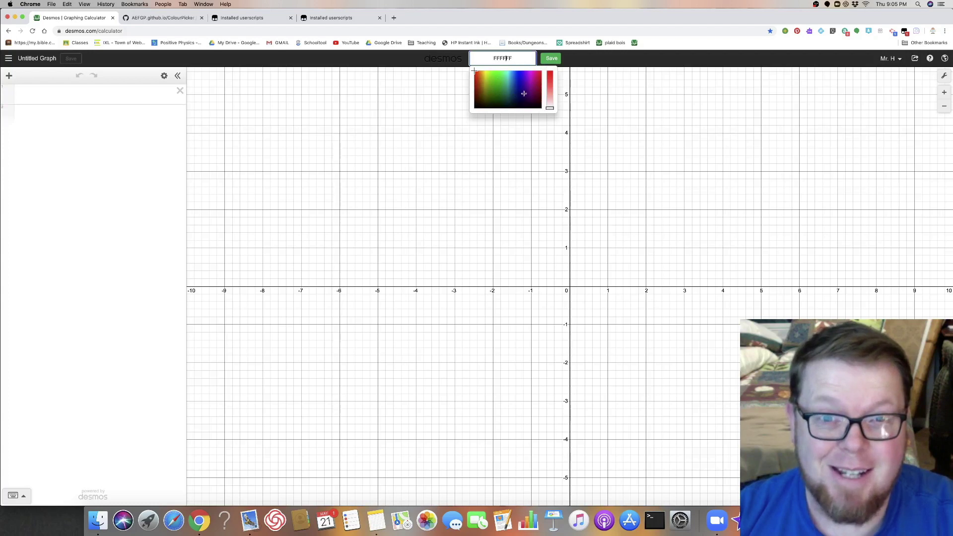
click(453, 59)
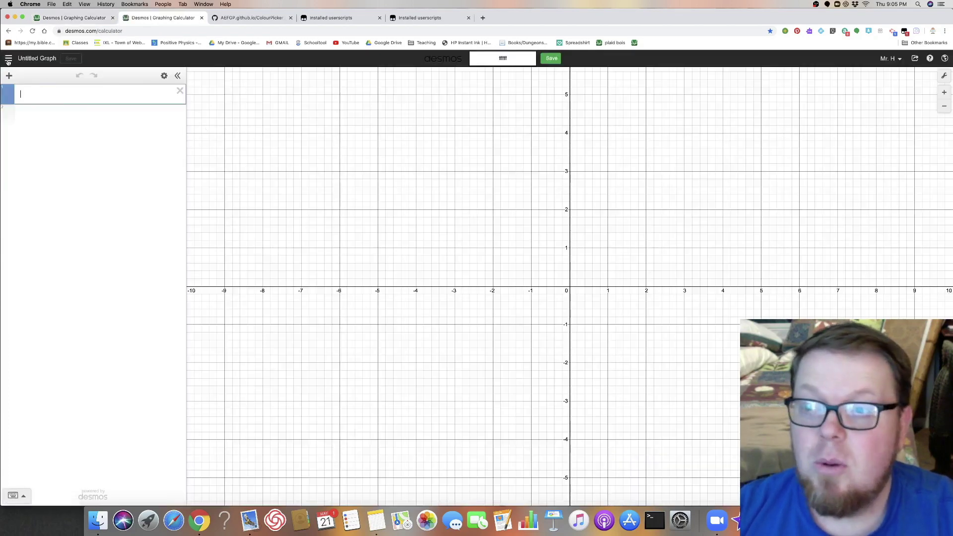
click(9, 61)
Open the saved Covid-19 Art graph and expand its Polygons Dark folder.
click(55, 185)
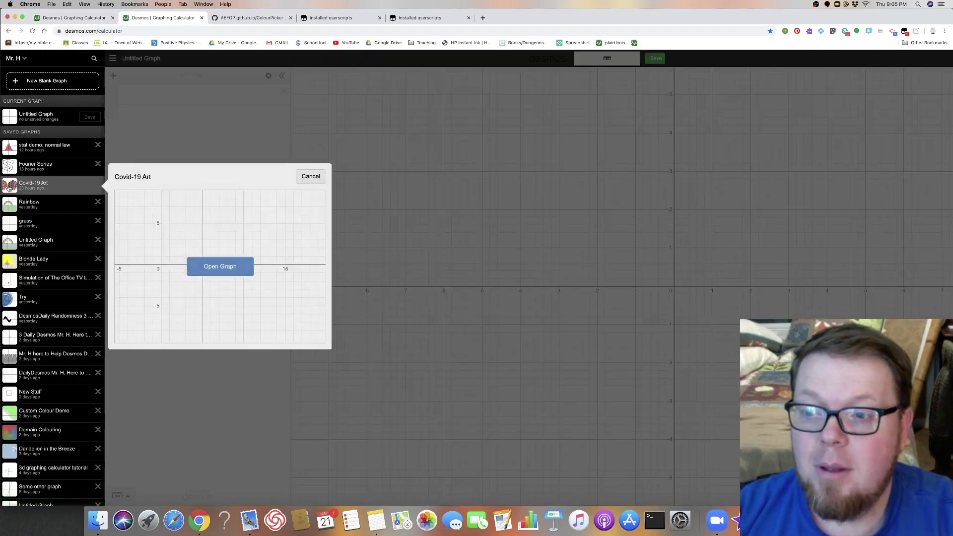
click(223, 268)
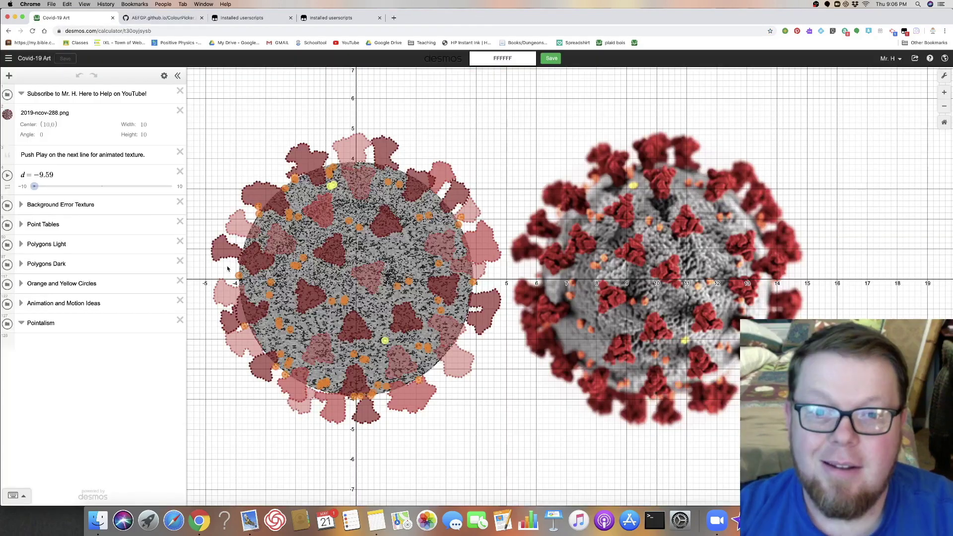
click(22, 264)
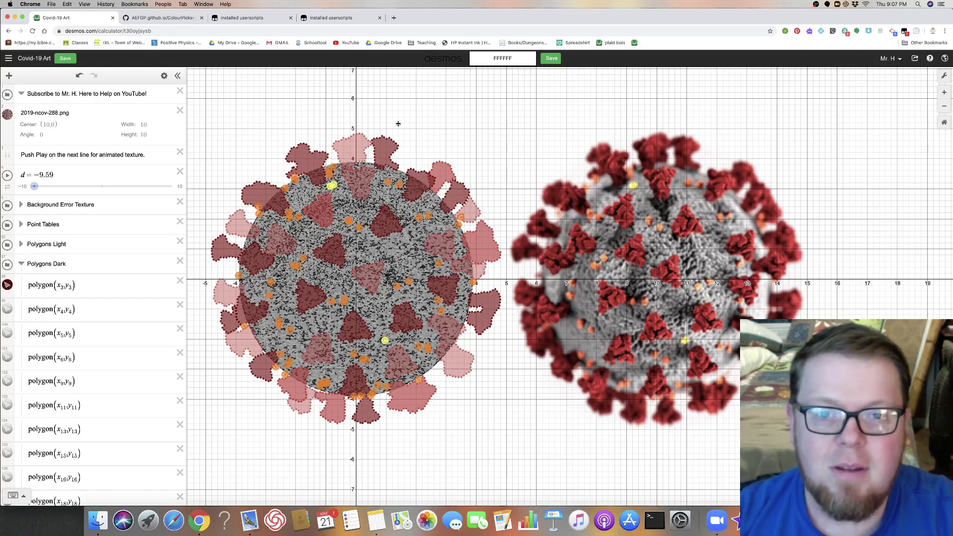
Pick dark red 83001A in the colour picker gradient and save it.
click(508, 59)
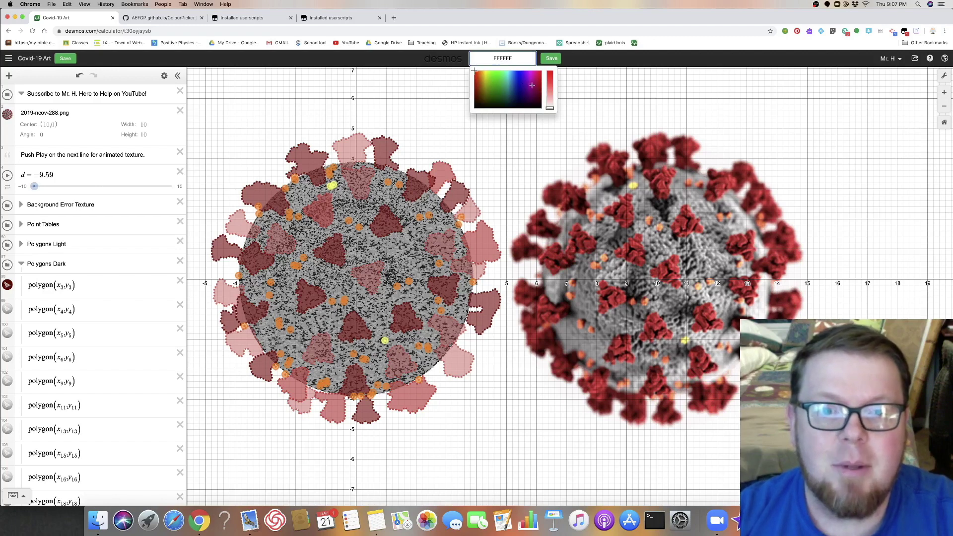
click(539, 87)
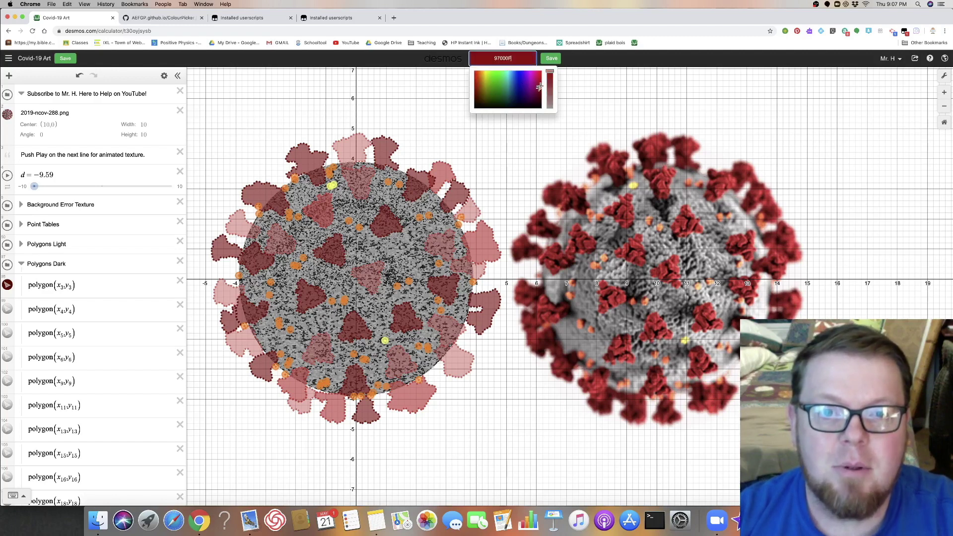
mouse_move(540, 87)
mouse_down()
mouse_move(551, 79)
mouse_move(551, 95)
mouse_move(553, 72)
mouse_up()
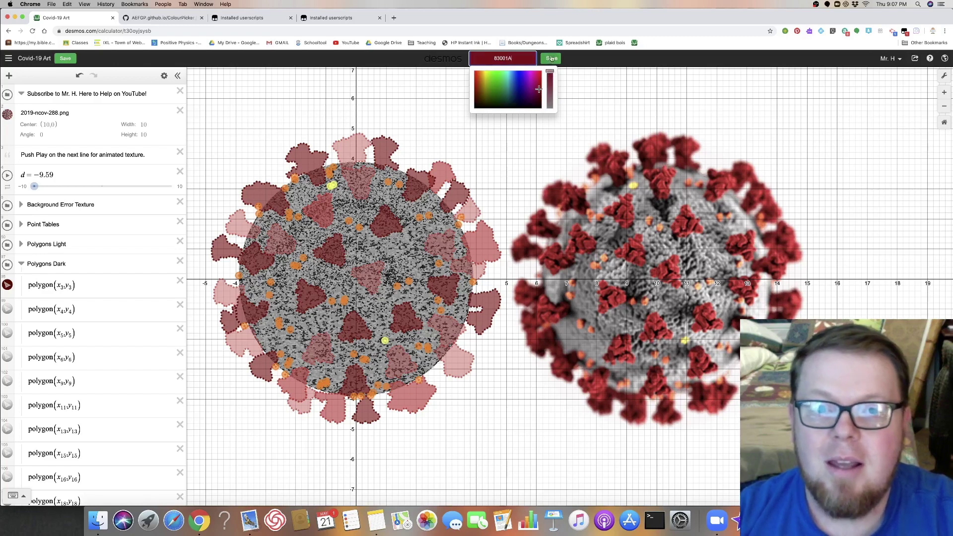
click(552, 58)
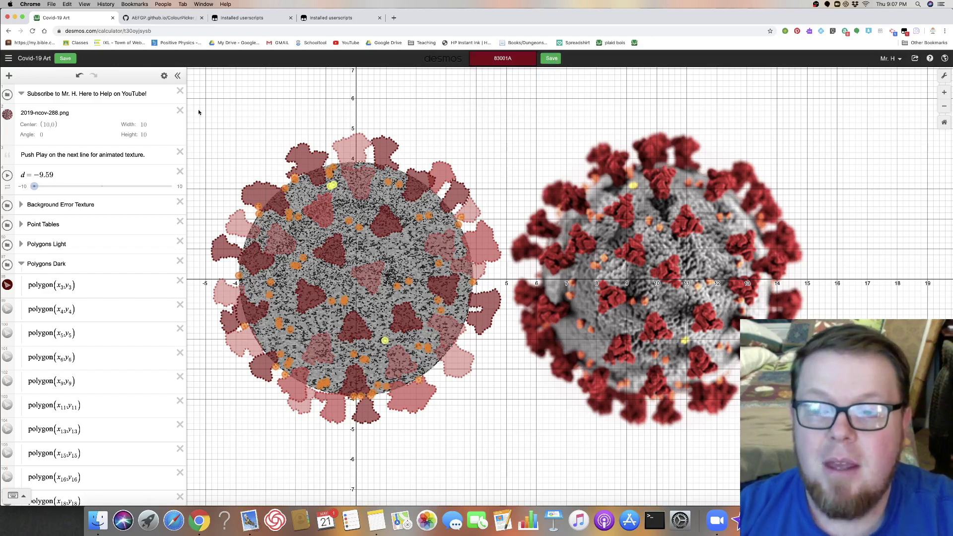
Review polygon(x3,y3)'s colour swatches, then reopen them and bring up the hex colour picker.
click(8, 286)
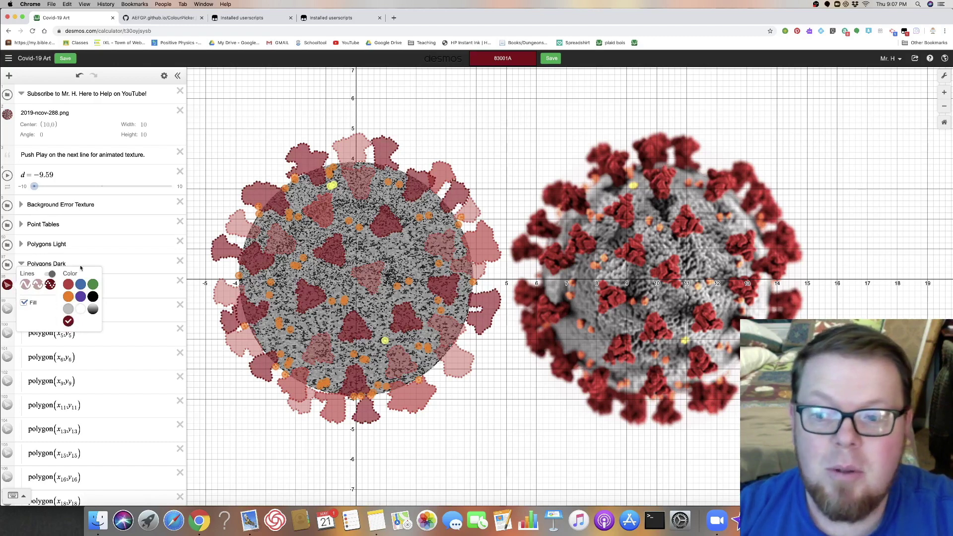
key(Escape)
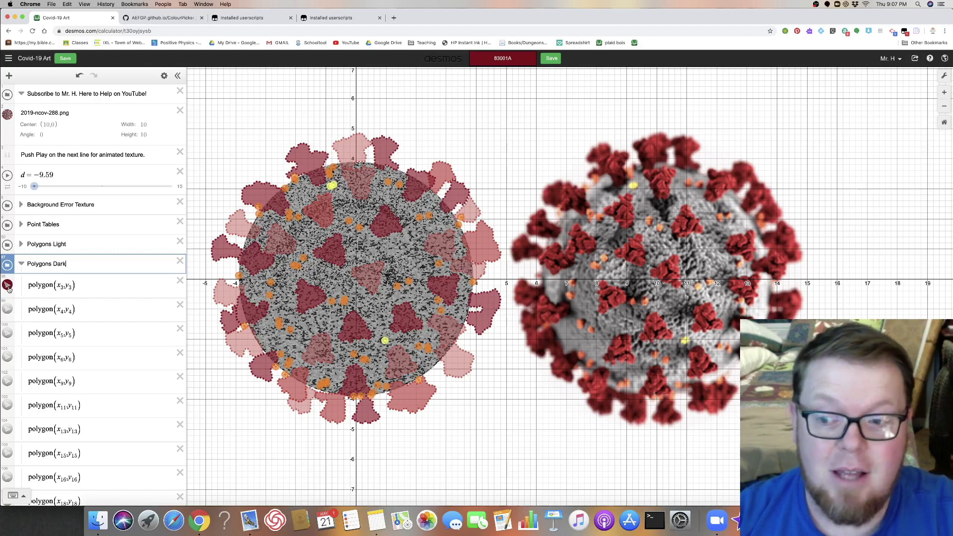
click(7, 287)
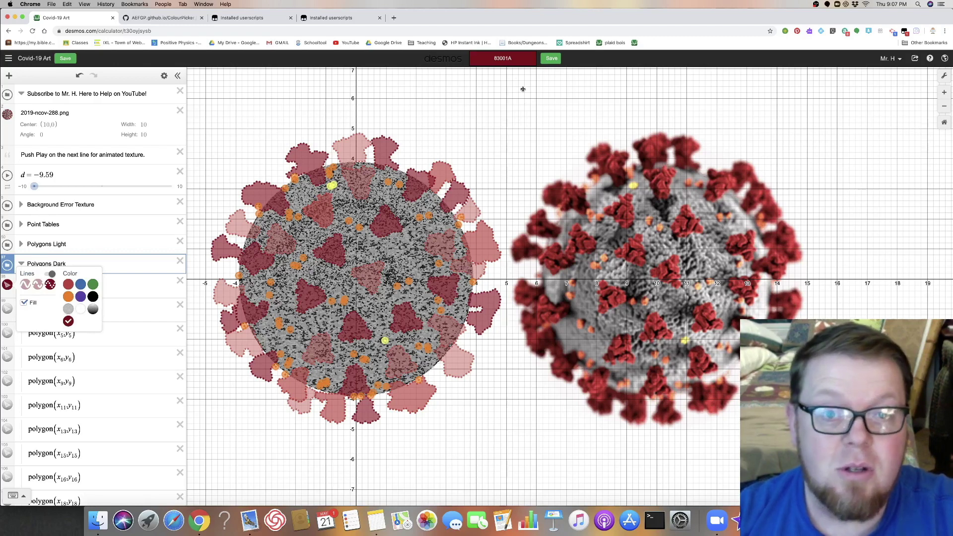
click(518, 60)
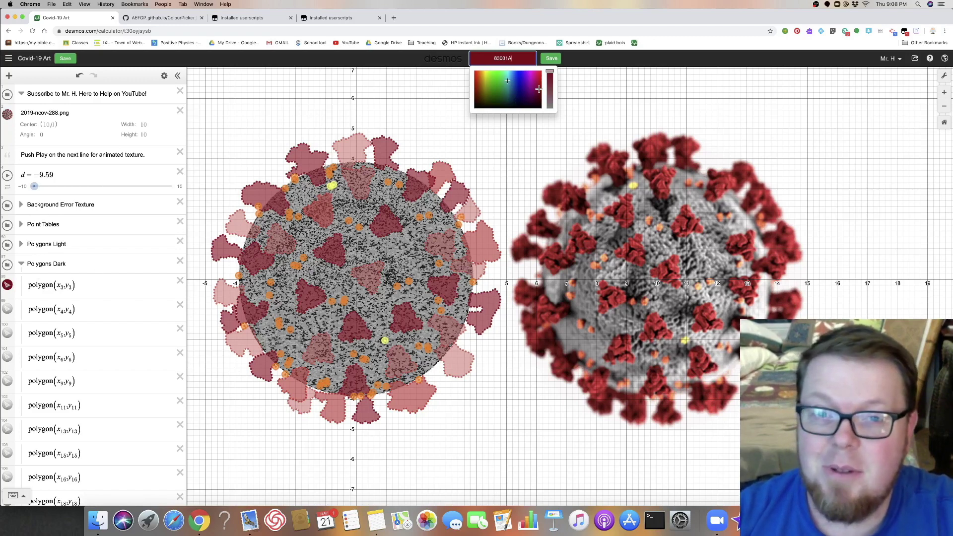
Save teal 00BBBB and olive C2B500 as custom colours.
text(00BBBB)
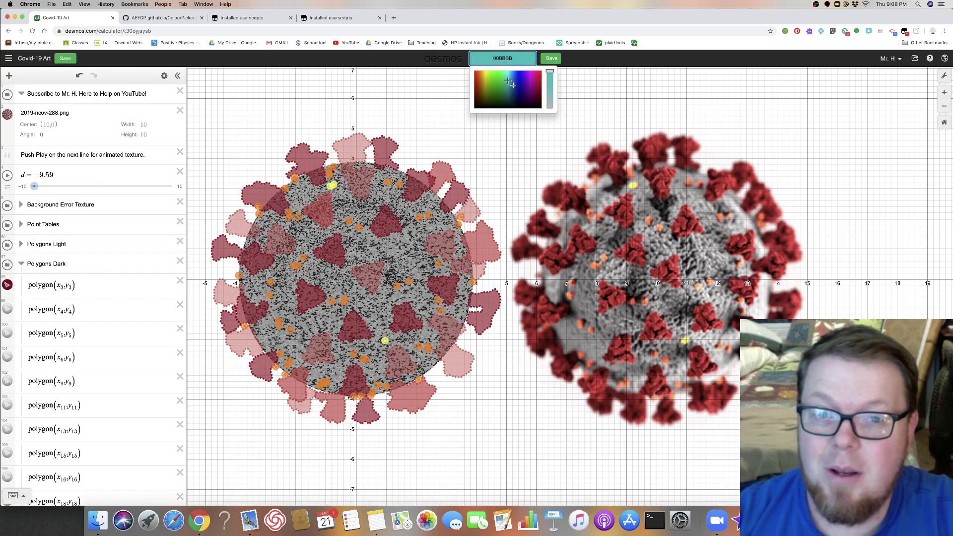
click(549, 63)
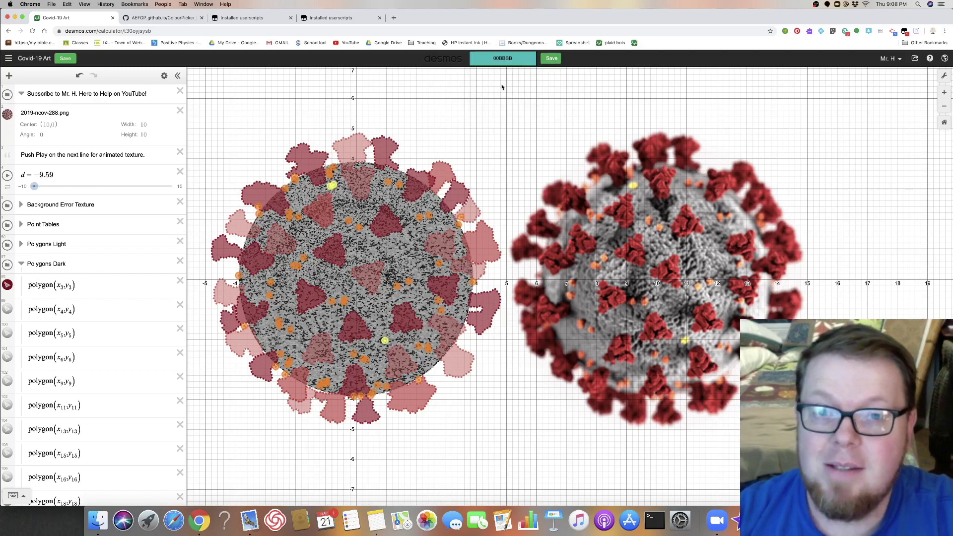
click(489, 60)
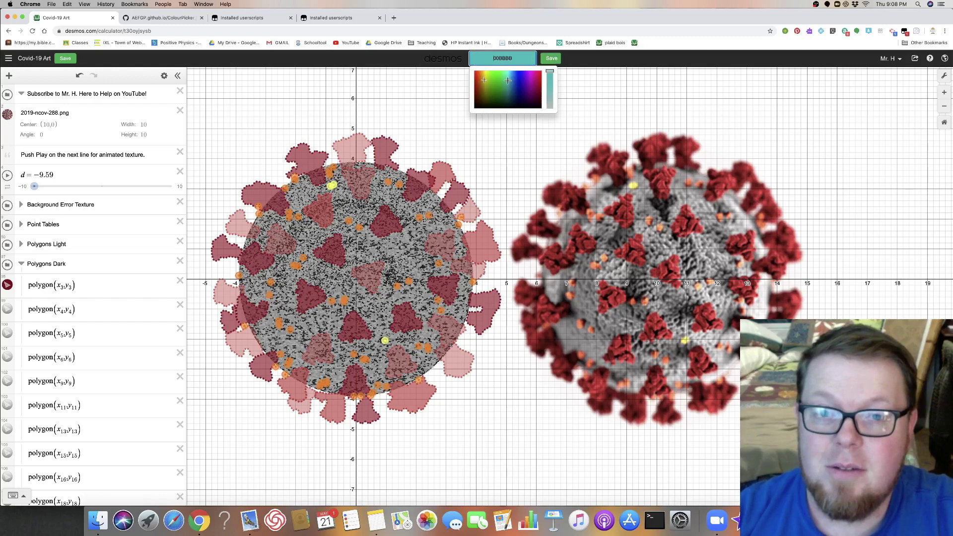
text(C2B500)
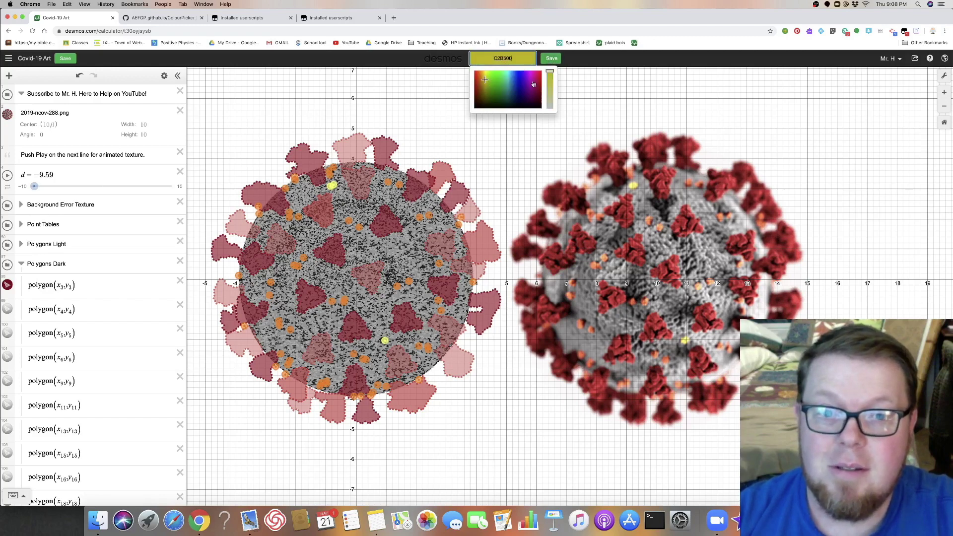
key(Return)
Save purple A100A1 and gradient-picked magenta E600FF as custom colours.
click(520, 64)
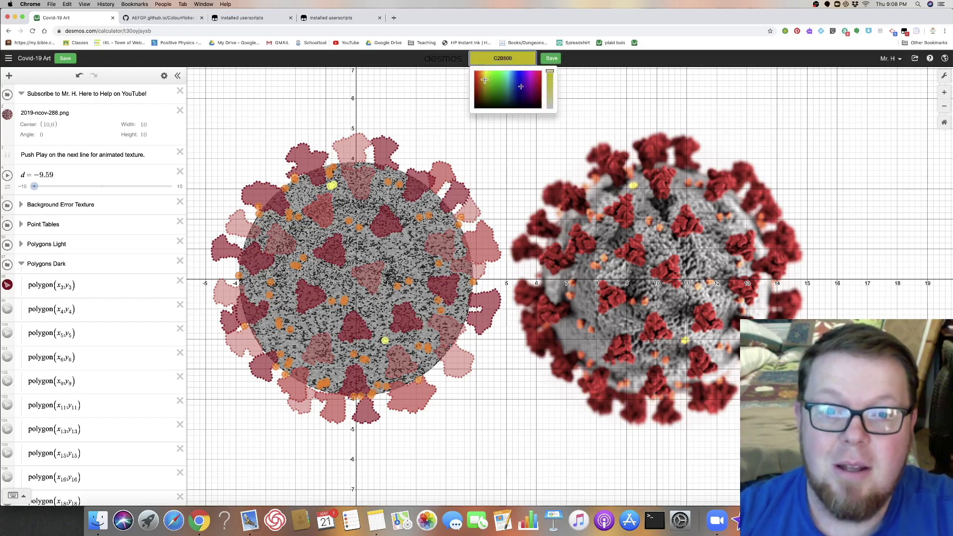
text(A100A1)
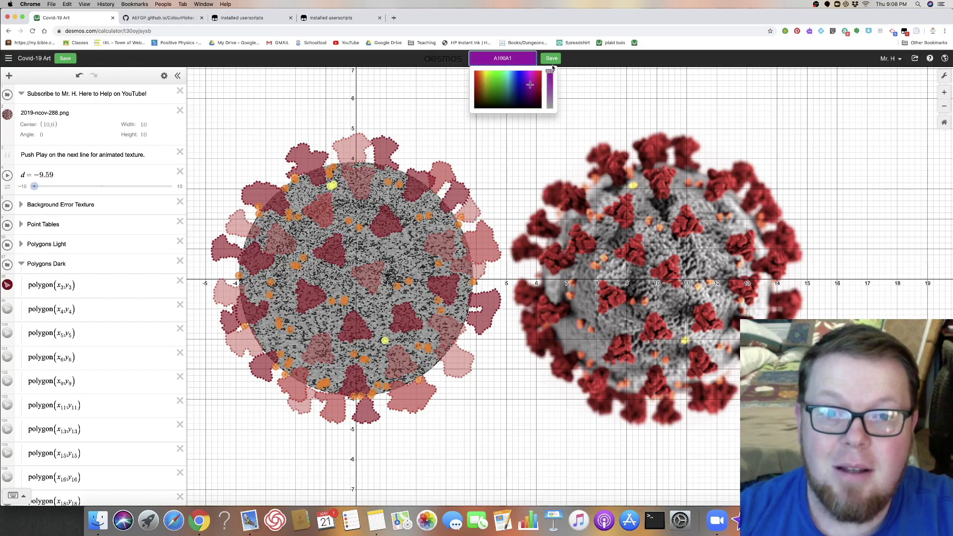
key(Return)
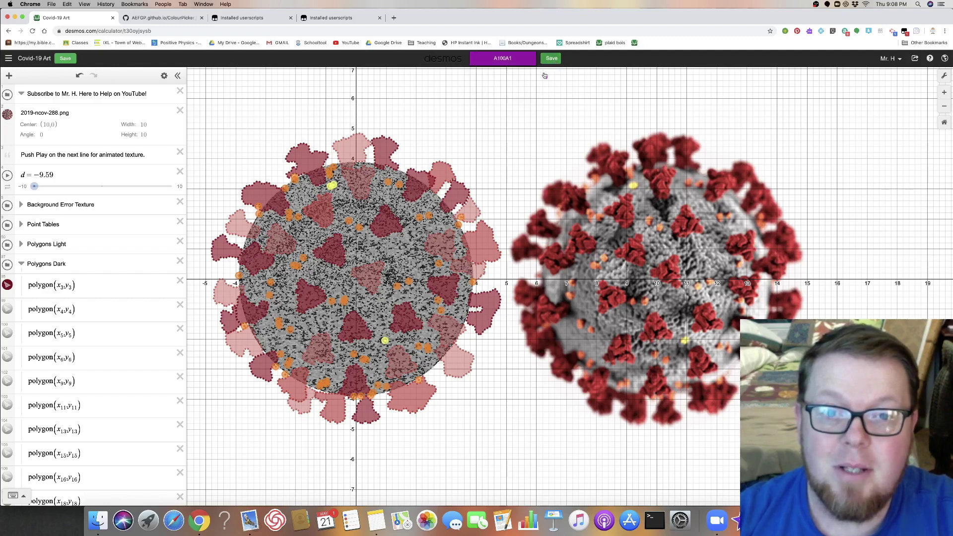
click(517, 63)
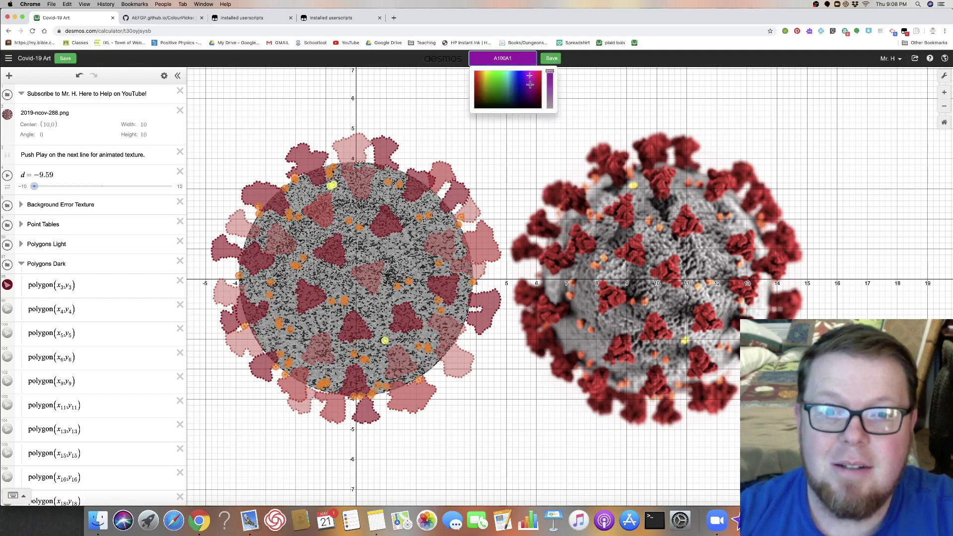
click(531, 75)
drag(531, 75, 529, 71)
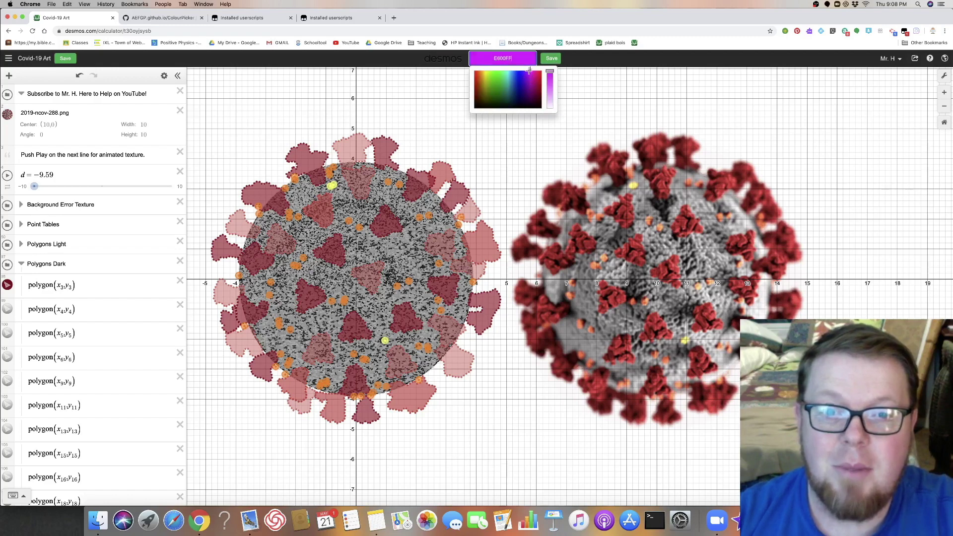
click(549, 57)
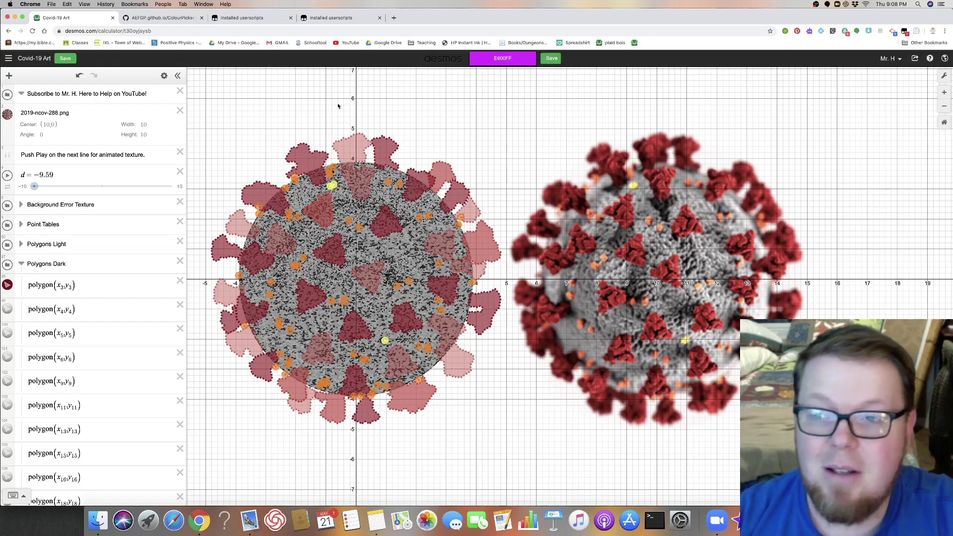
Toggle polygon(x3,y3) off and on, then view its new teal, olive, purple and magenta swatches.
click(8, 285)
click(8, 286)
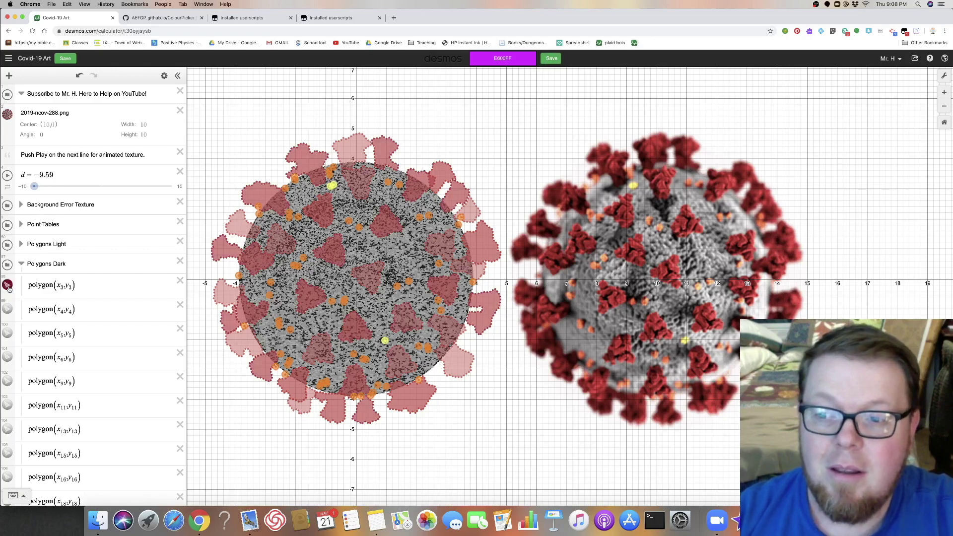
click(8, 286)
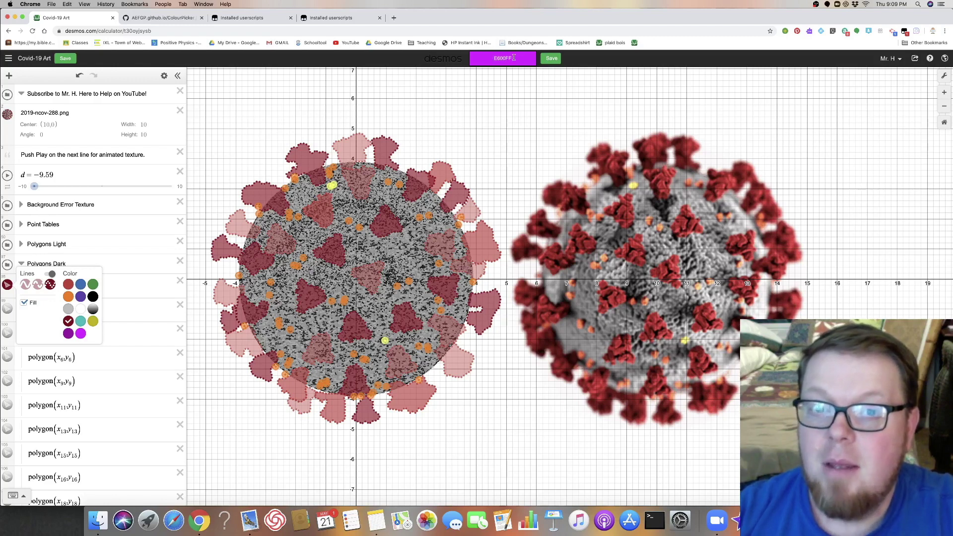
Enter hex code FFFF33 in the custom colour picker and save it as a custom colour.
click(504, 58)
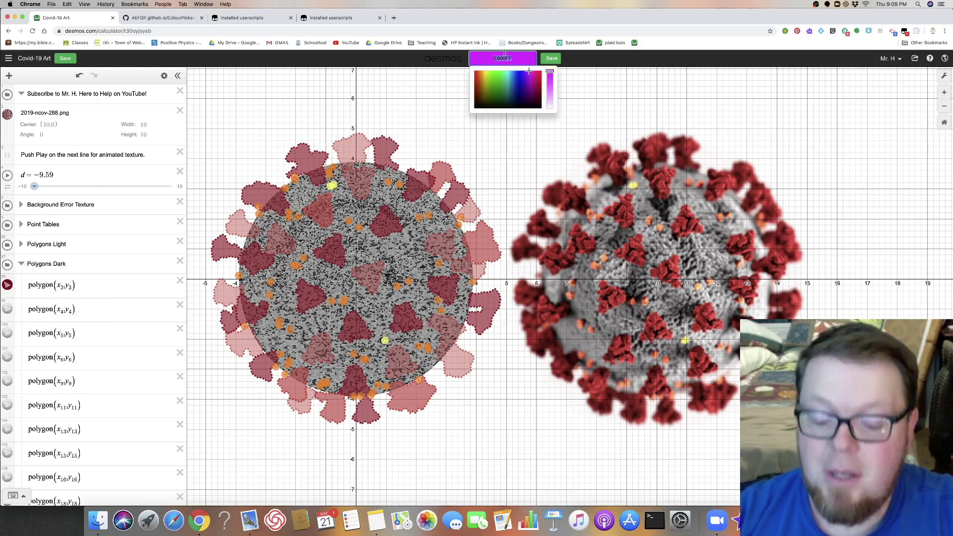
text(FF33)
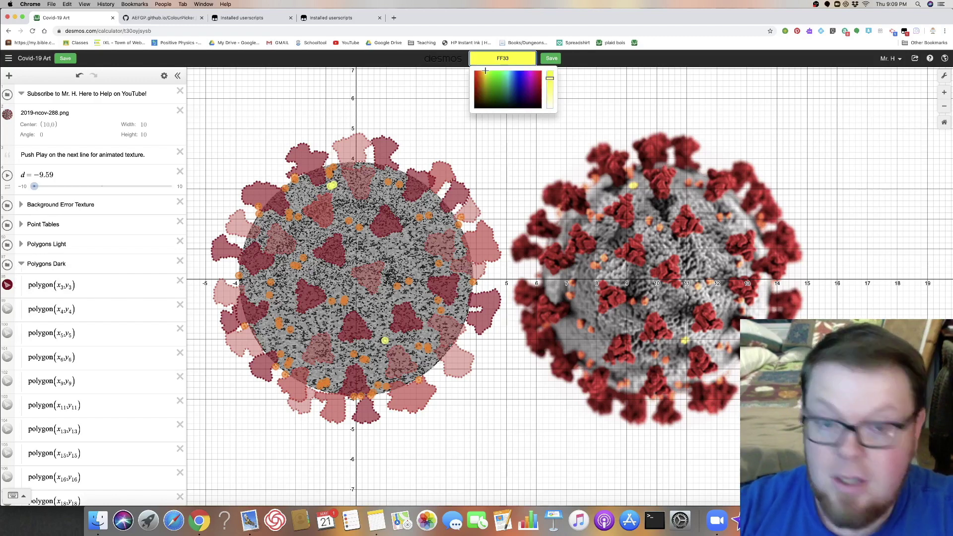
key(BackSpace)
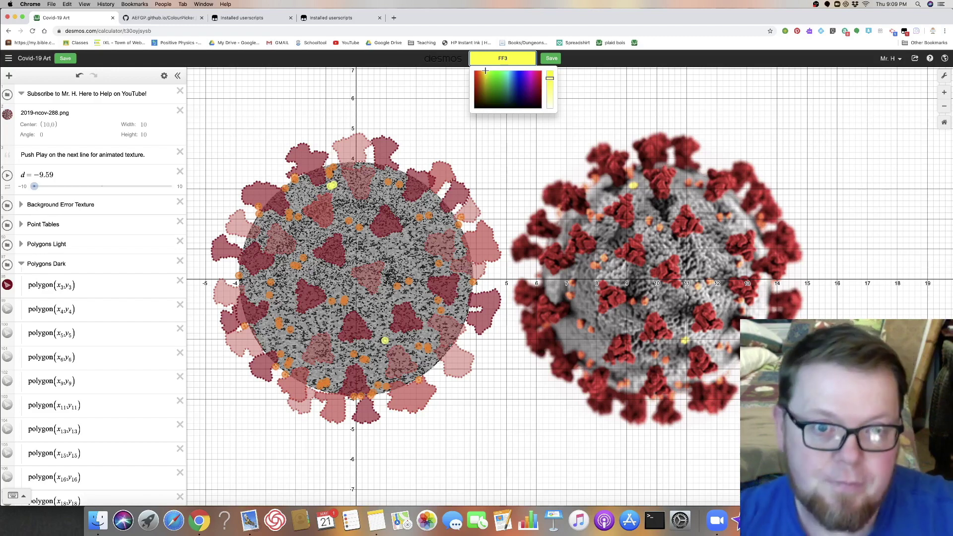
click(449, 94)
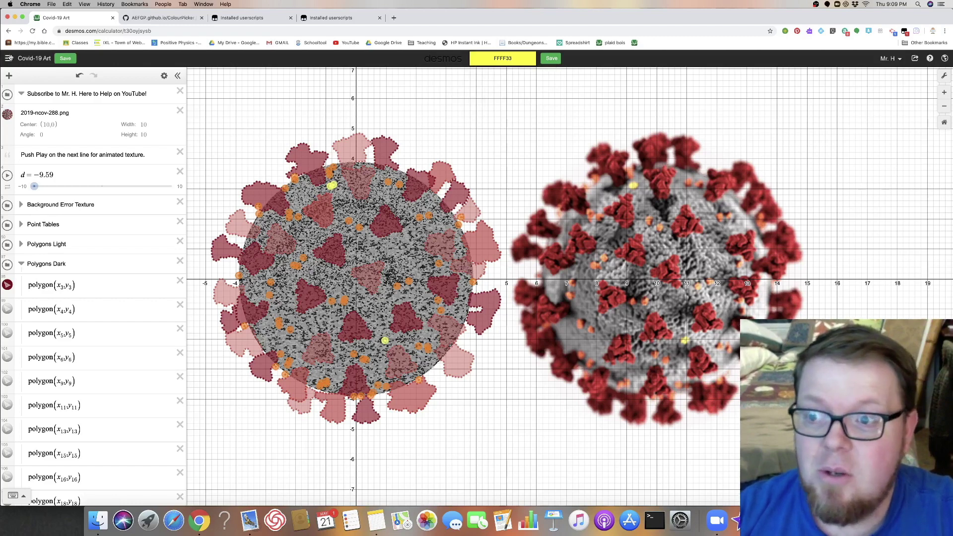
Open the saved graph 'Blonde Lady' from the graph list.
click(8, 58)
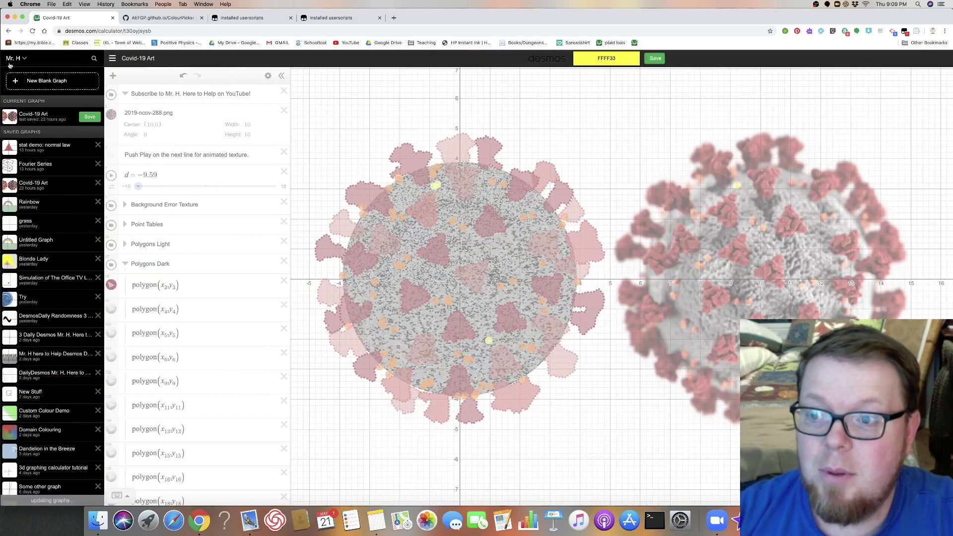
click(10, 262)
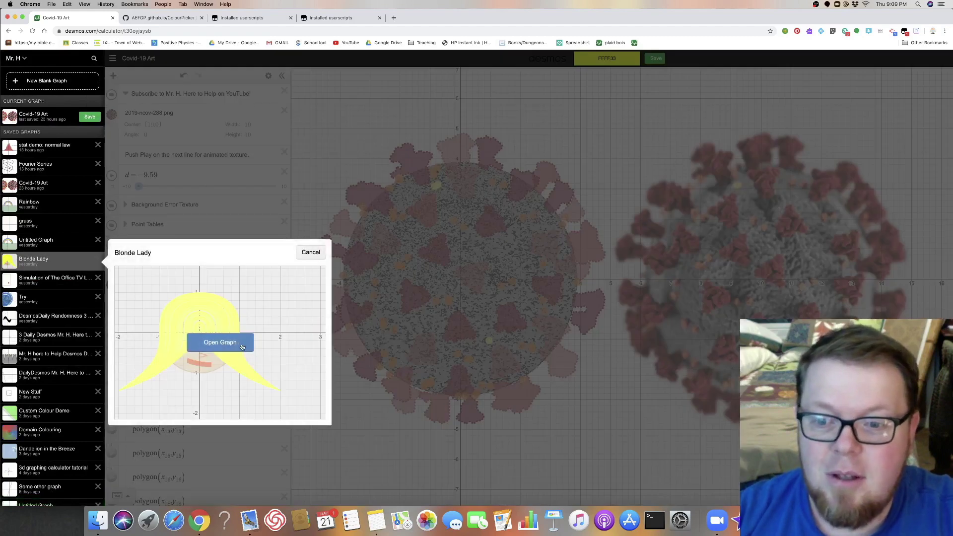
click(238, 342)
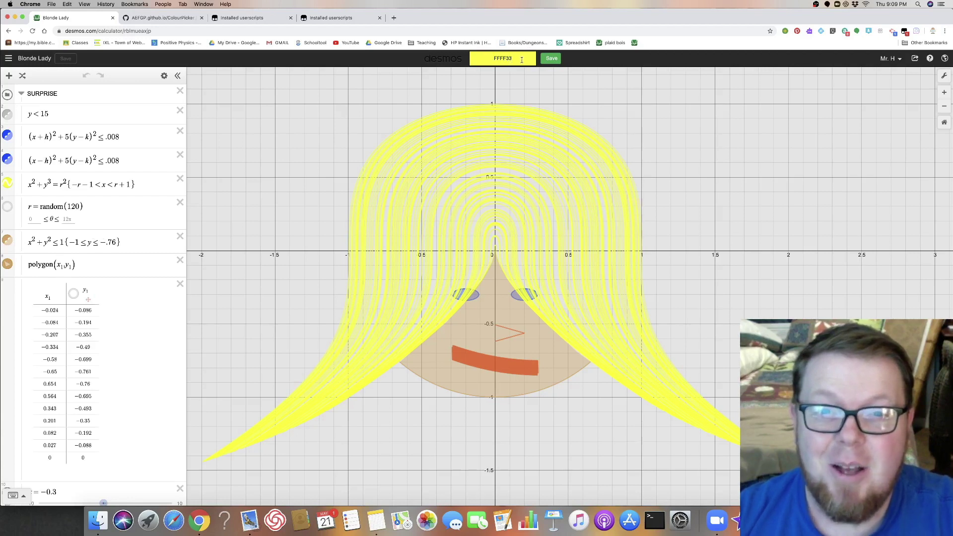
Reopen the custom colour picker showing FFFF33 over the Blonde Lady graph.
click(523, 60)
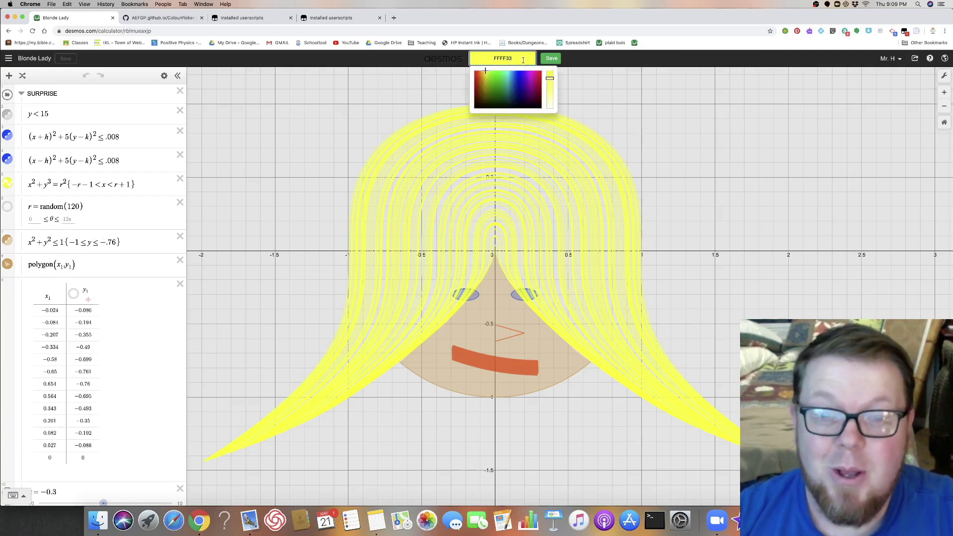